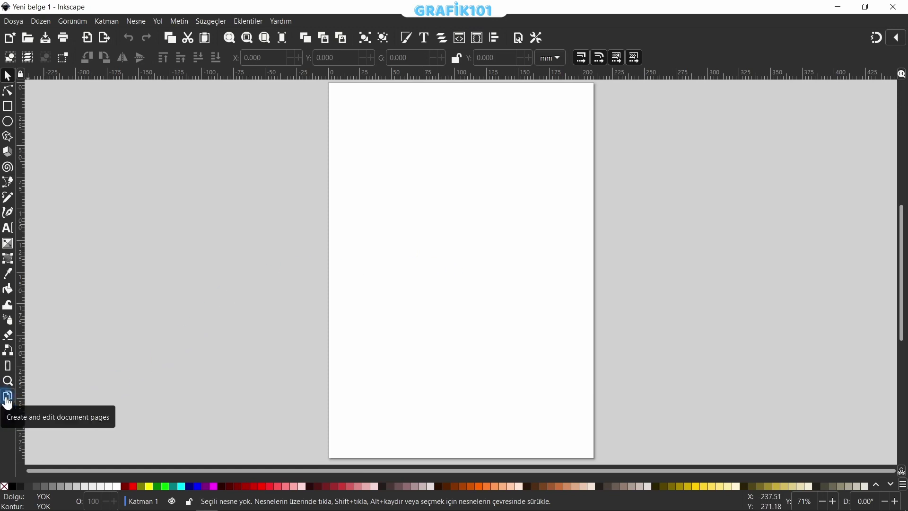
# With the Pages tool, add a second A4 page and zoom out to fit both
pyautogui.click(8, 400)
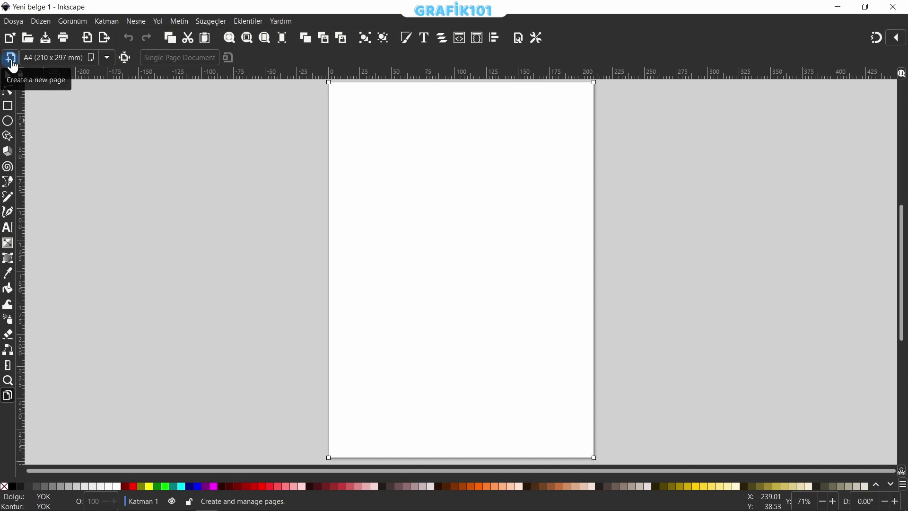
pyautogui.click(10, 58)
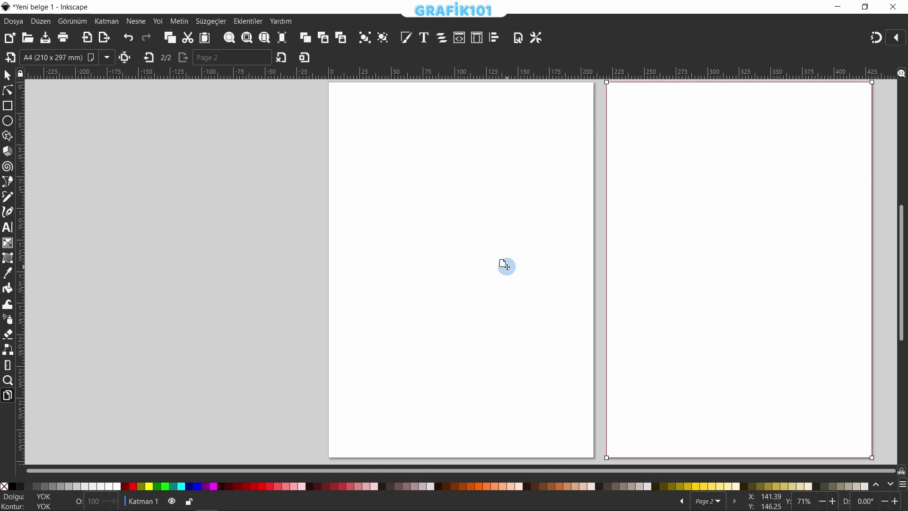
pyautogui.click(825, 504)
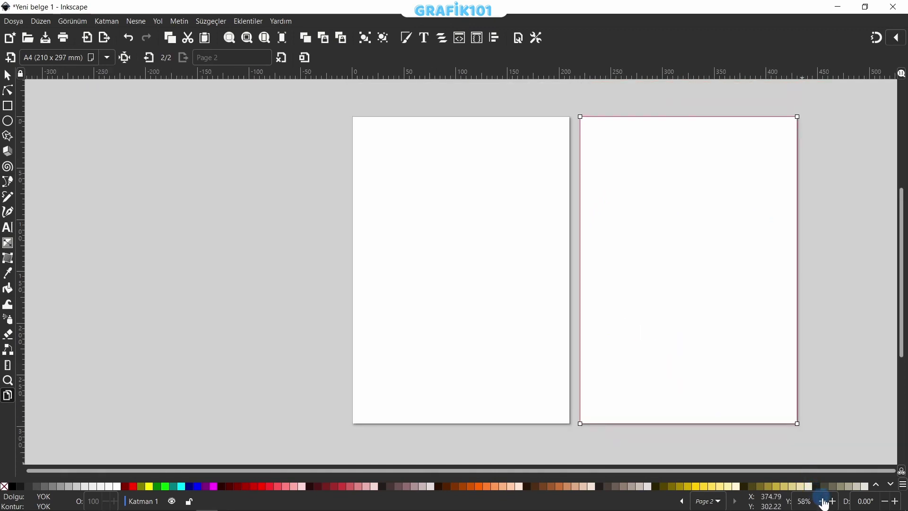
pyautogui.click(825, 503)
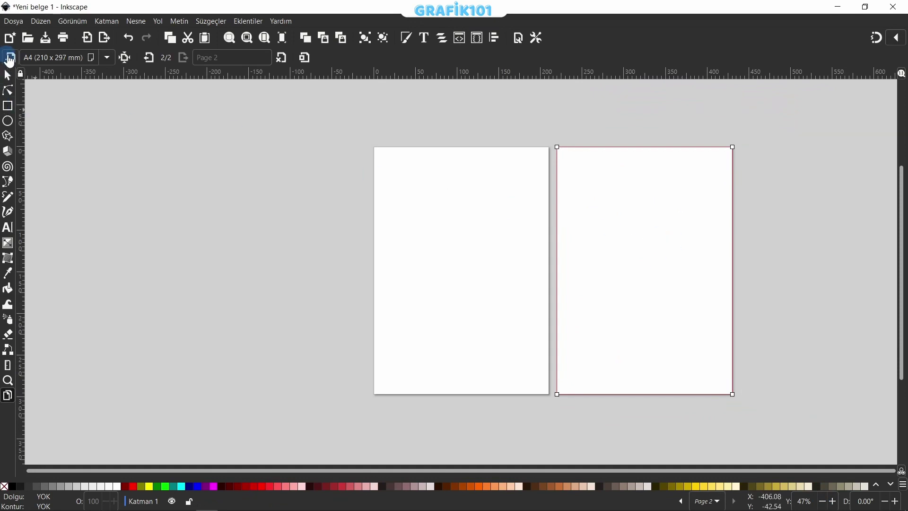
# Add a third A4 page, zoom out, and select pages 1, 2 and 3 in turn
pyautogui.click(9, 59)
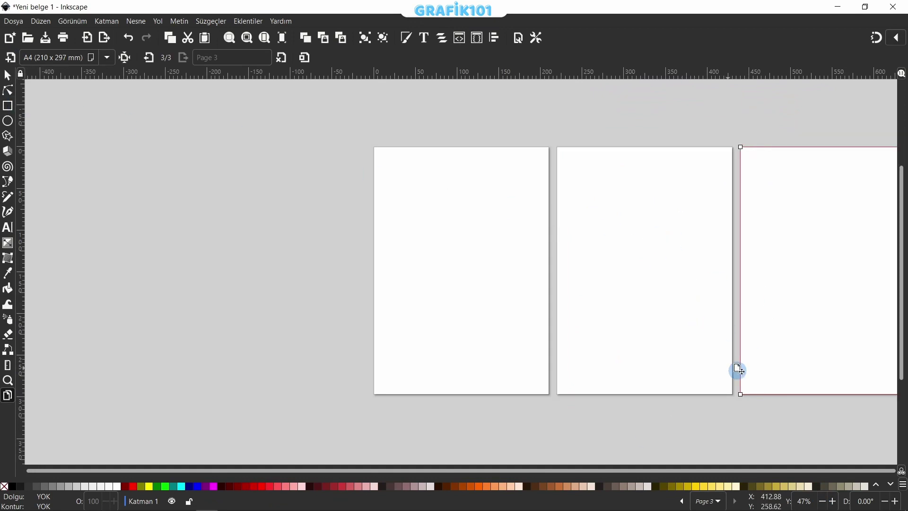
pyautogui.click(824, 501)
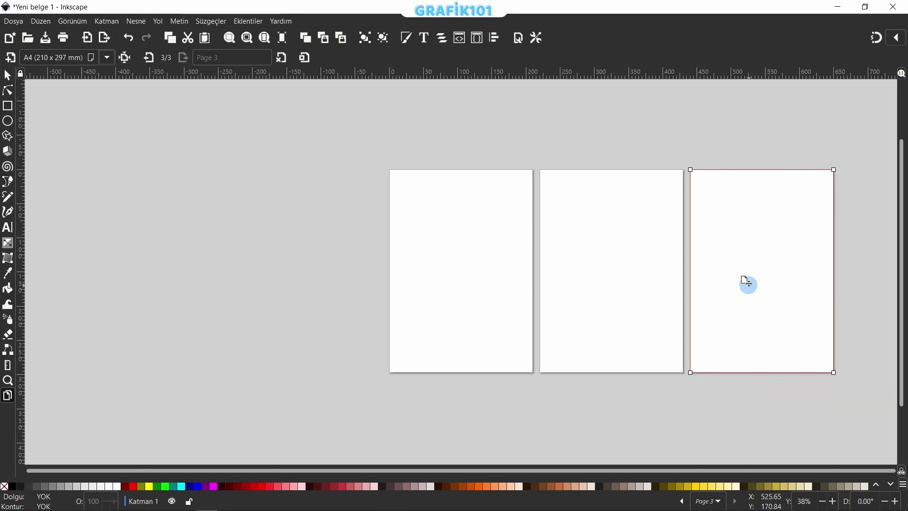
pyautogui.click(404, 261)
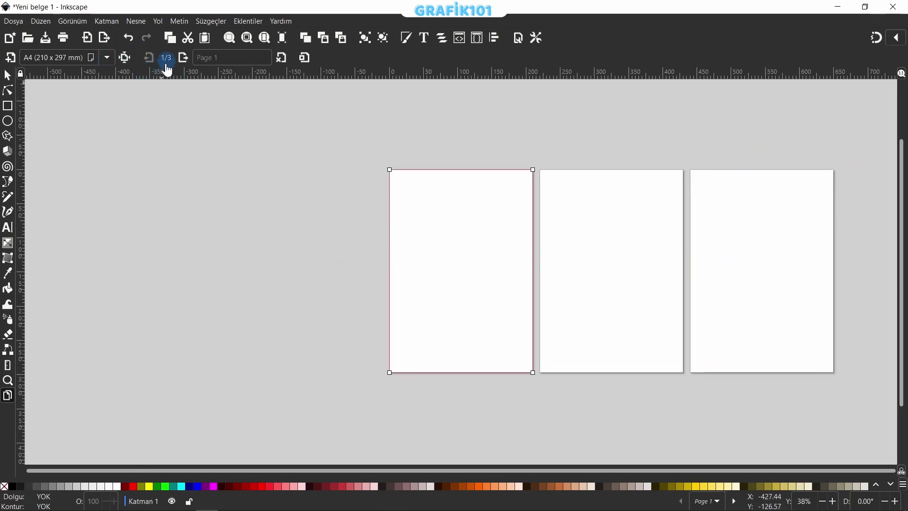
pyautogui.click(603, 280)
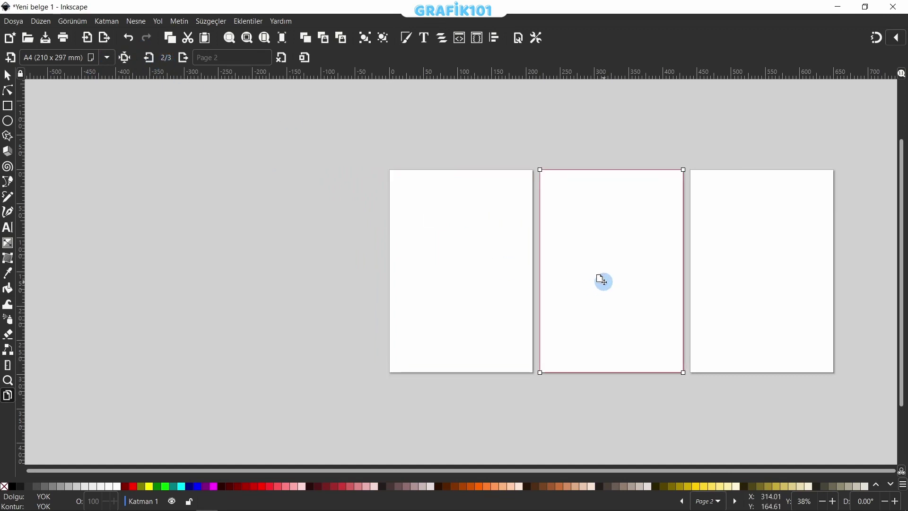
pyautogui.click(715, 256)
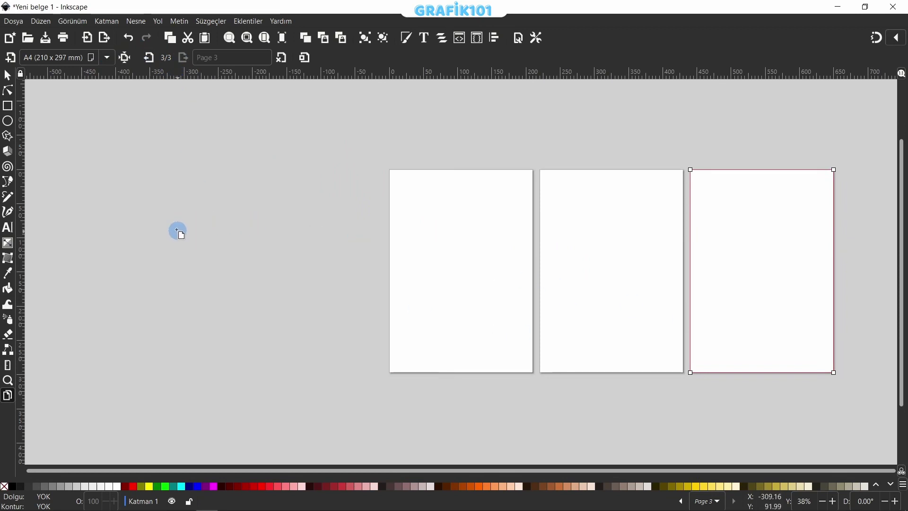
pyautogui.click(108, 61)
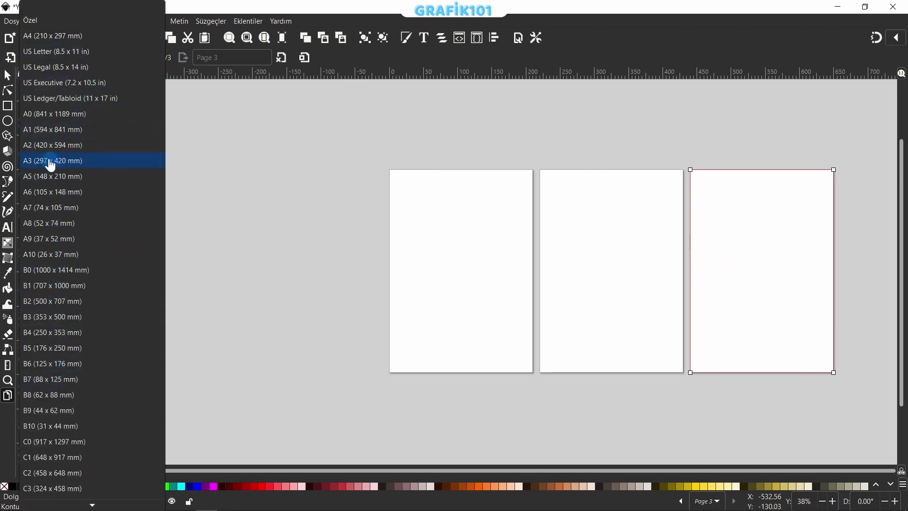
pyautogui.click(49, 52)
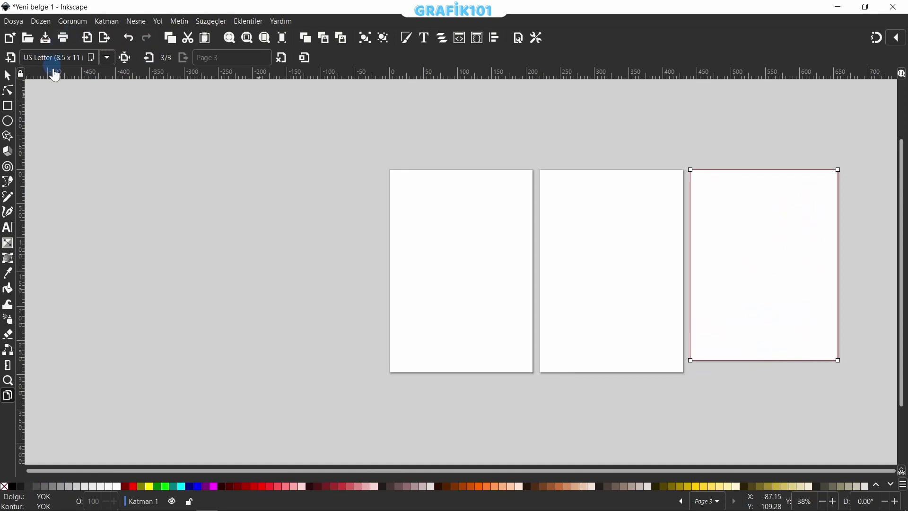
pyautogui.click(106, 58)
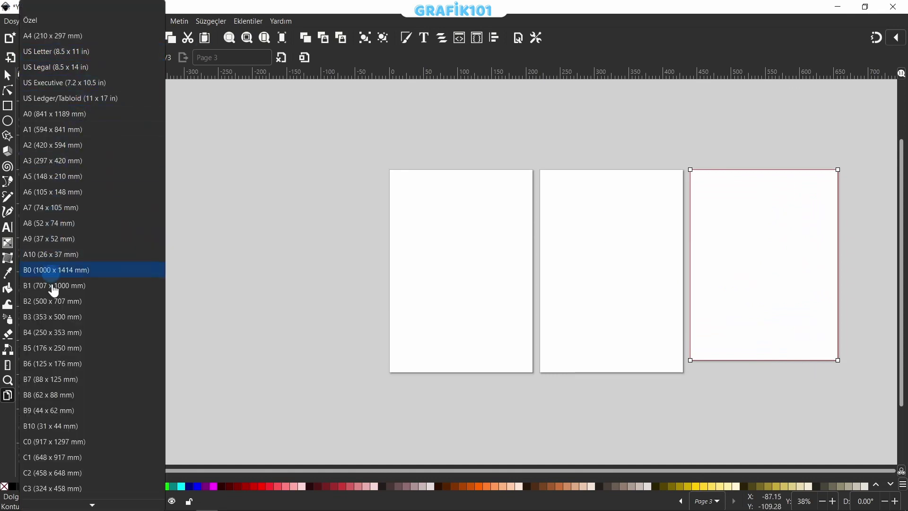
pyautogui.click(54, 317)
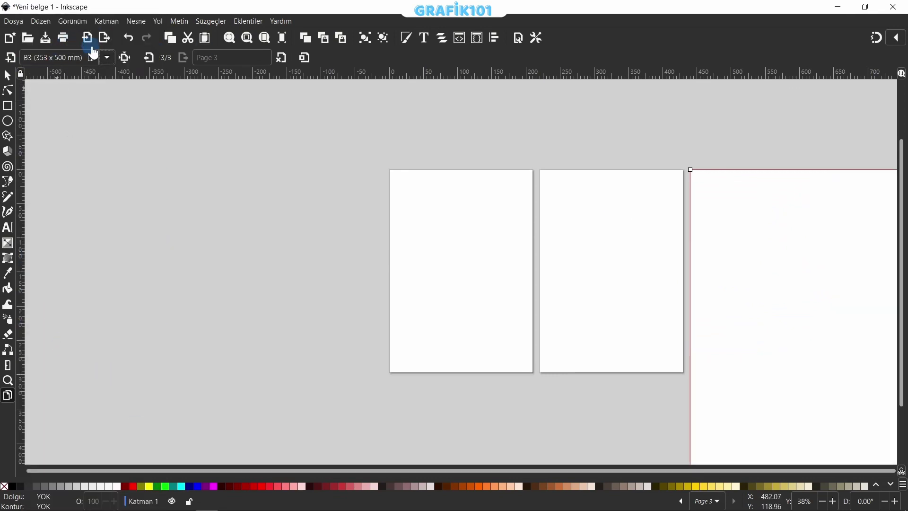
pyautogui.click(102, 62)
pyautogui.scroll(-1, 64, 340)
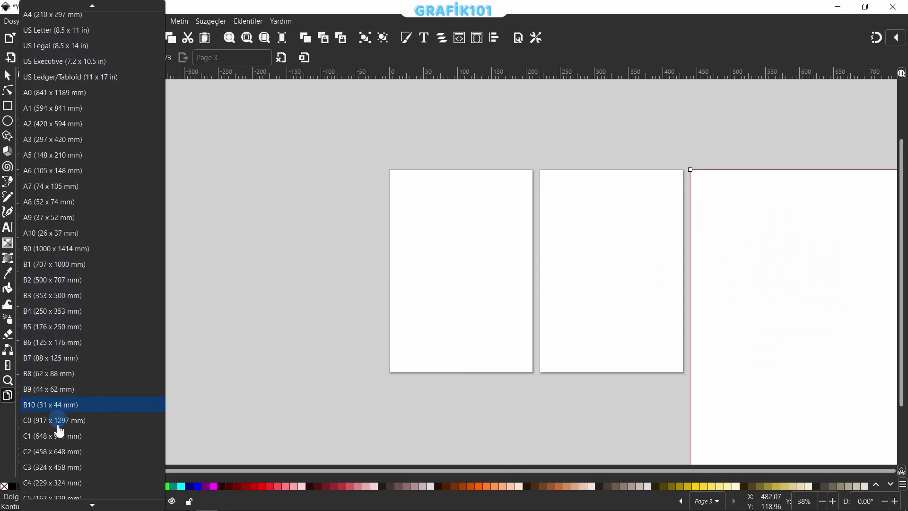
pyautogui.click(102, 68)
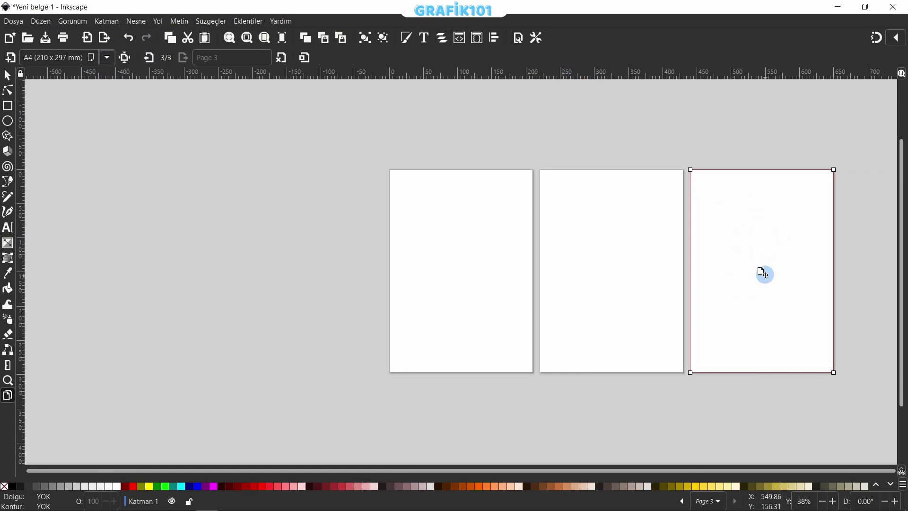
pyautogui.press('Delete')
pyautogui.press('Delete')
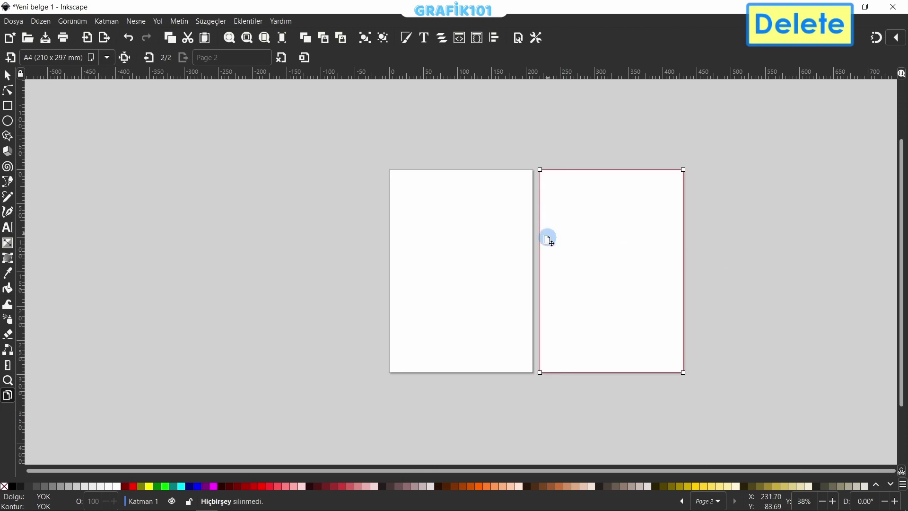
# Delete page 2, draw a custom-sized page right of page 1, and add a third page
pyautogui.click(282, 58)
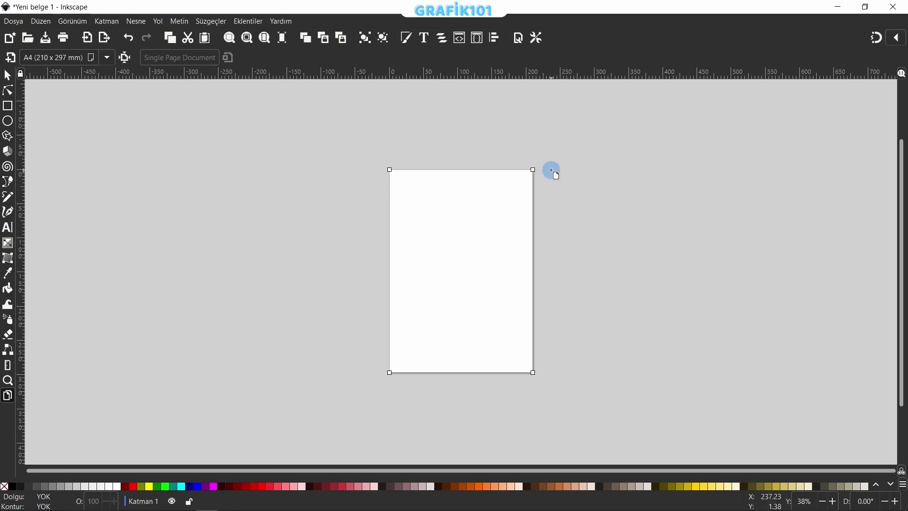
pyautogui.moveTo(552, 171); pyautogui.dragTo(685, 327)
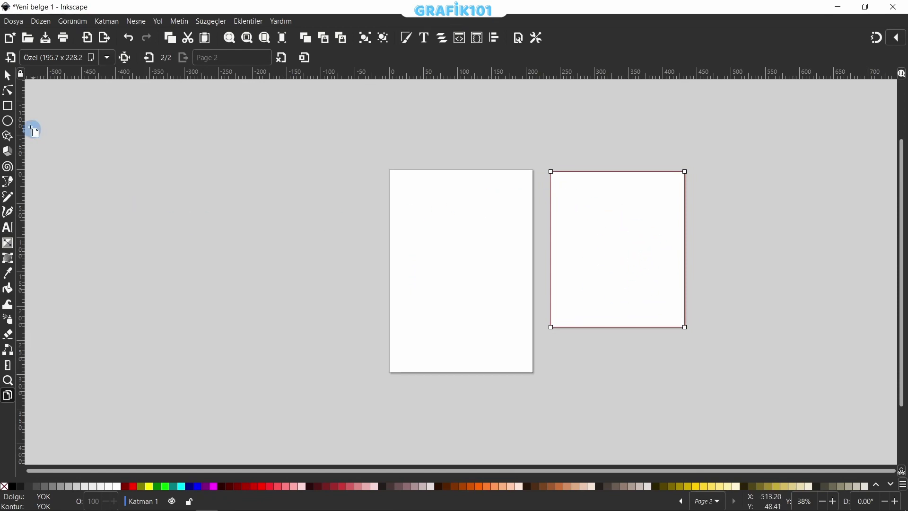
pyautogui.click(10, 58)
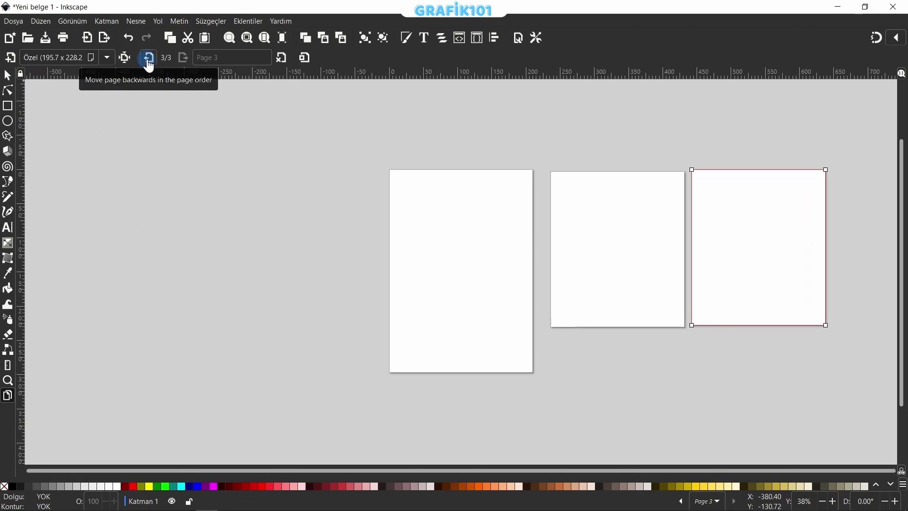
# Move page 3 one place earlier, delete pages 2 and 3, then add an A4 page after page 1
pyautogui.click(149, 58)
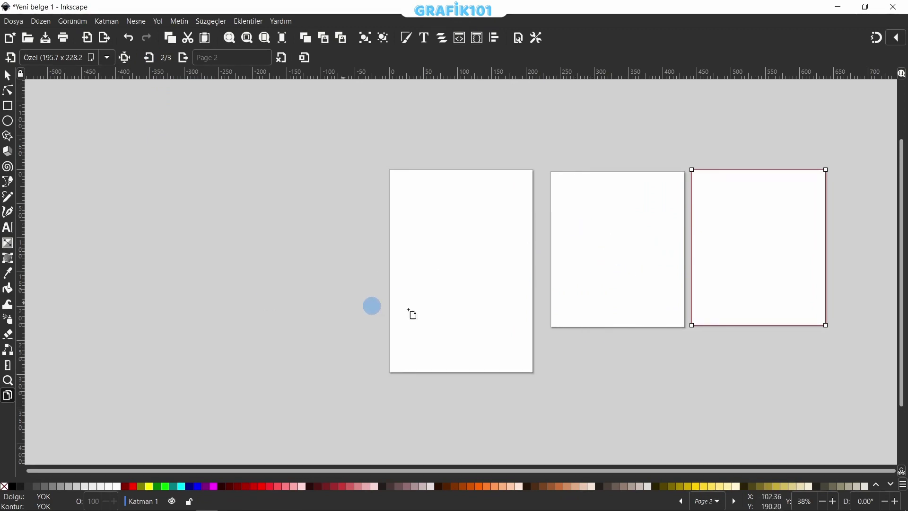
pyautogui.click(281, 57)
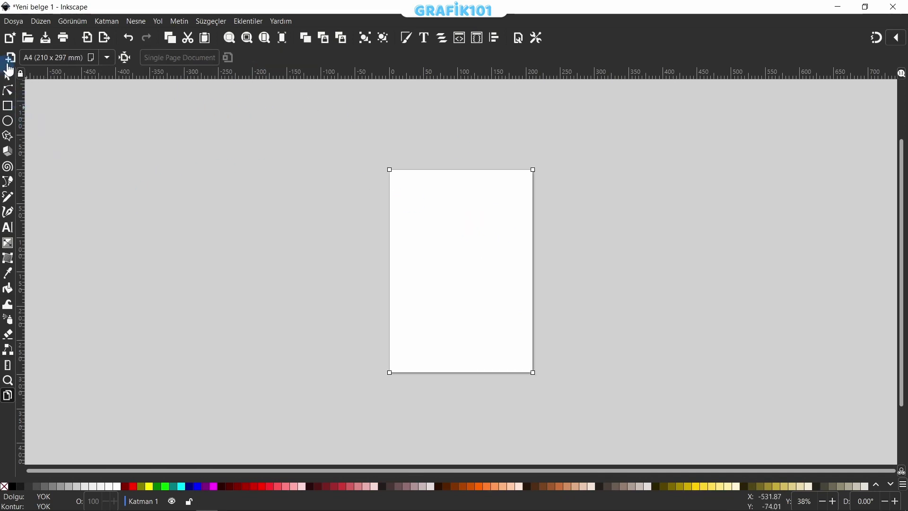
pyautogui.click(10, 58)
# Add a third A4 page and draw a blue square on page 1
pyautogui.click(10, 58)
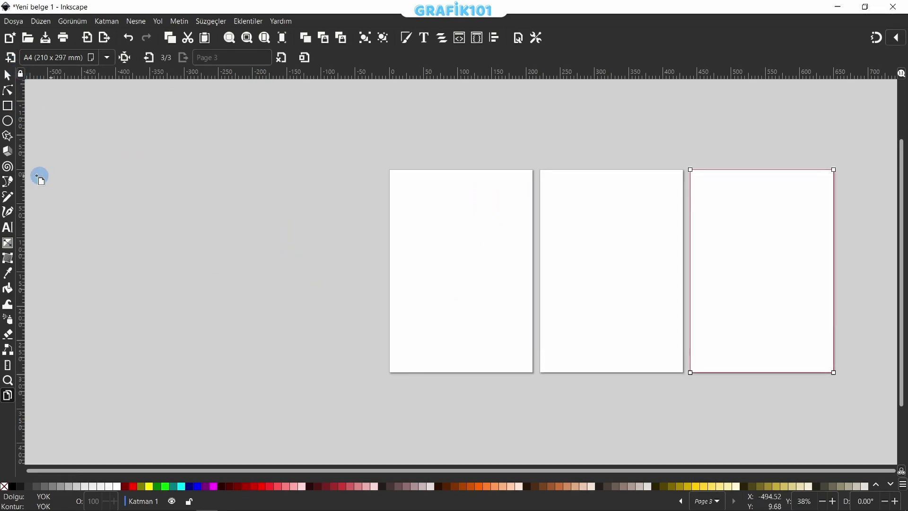
pyautogui.click(8, 111)
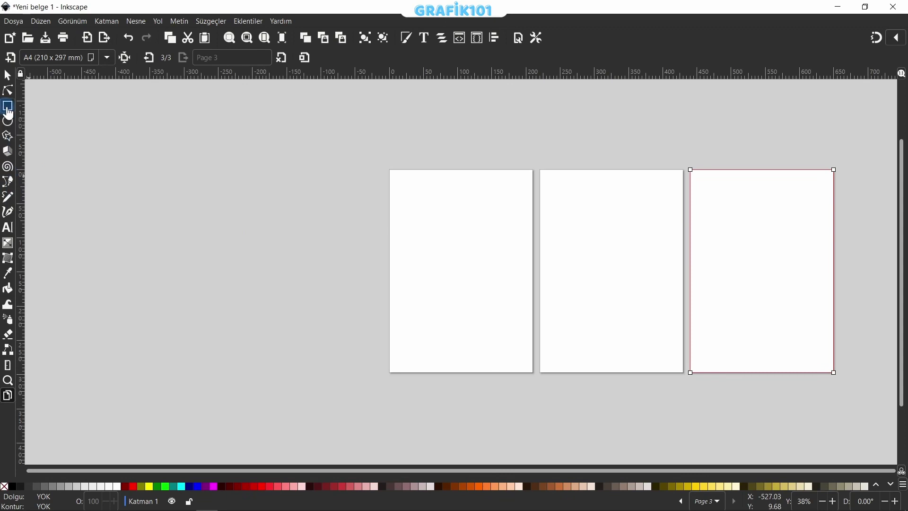
pyautogui.moveTo(428, 226); pyautogui.dragTo(492, 283)
# Draw a red star on page 2 and an orange circle on page 3
pyautogui.click(8, 137)
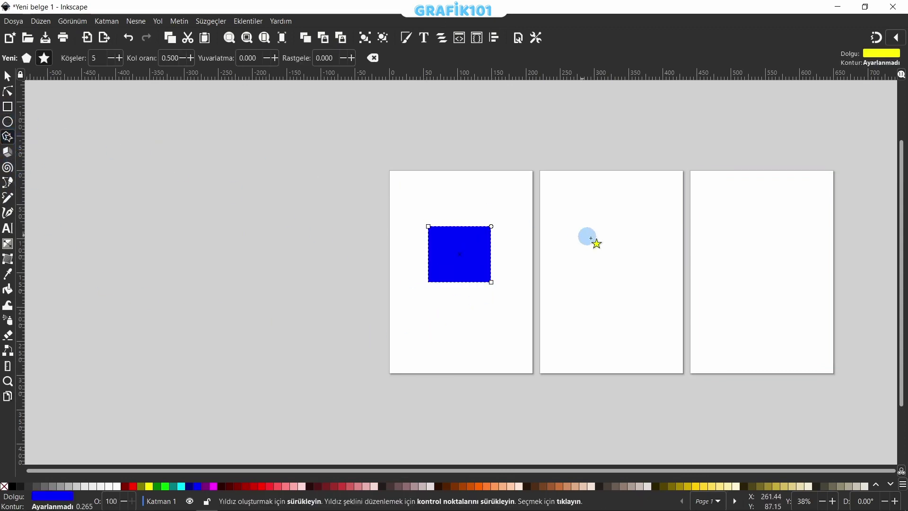
pyautogui.moveTo(607, 241); pyautogui.dragTo(622, 289)
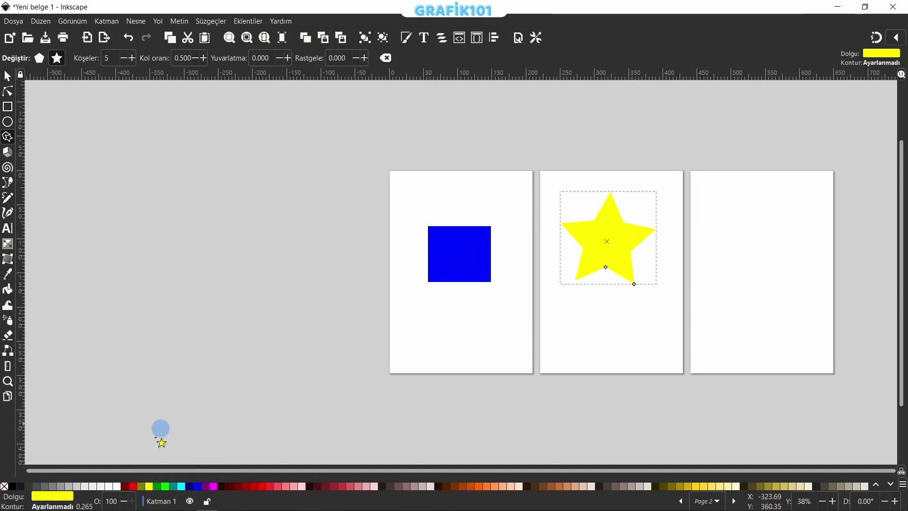
pyautogui.click(133, 486)
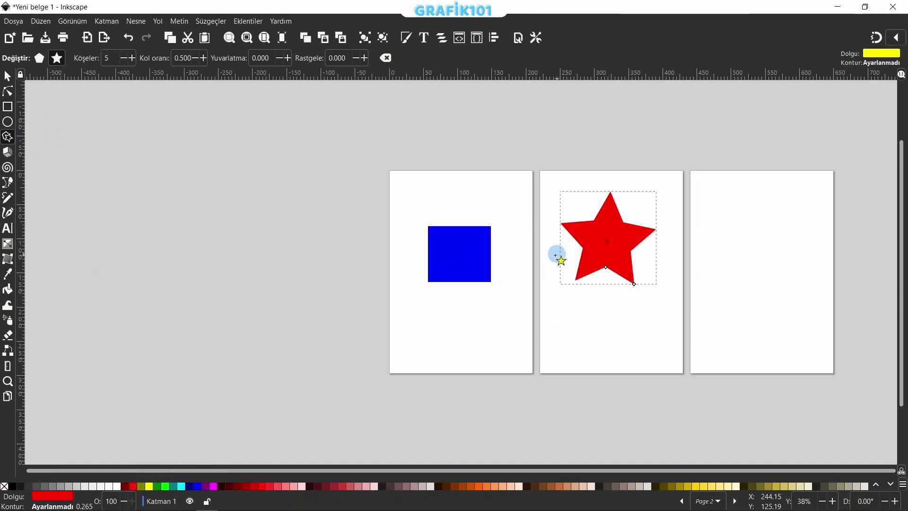
pyautogui.click(8, 122)
pyautogui.moveTo(751, 259); pyautogui.dragTo(816, 324)
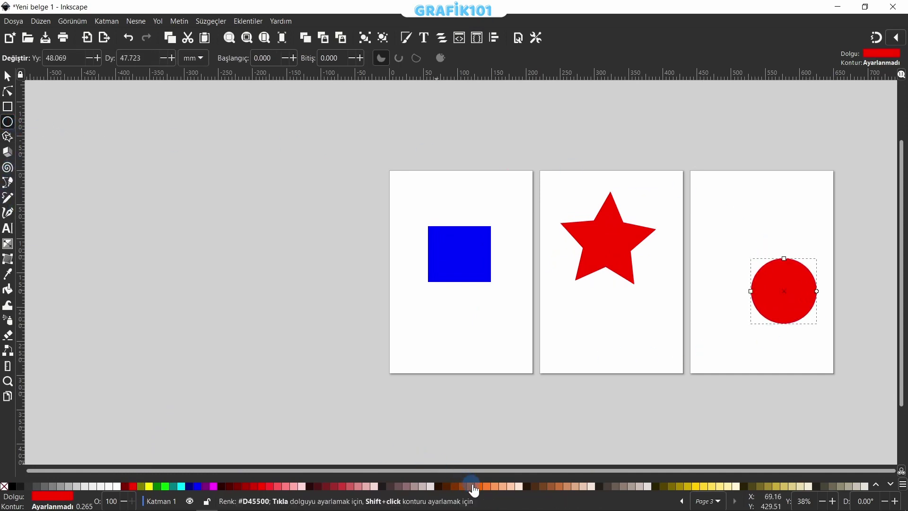
pyautogui.click(471, 486)
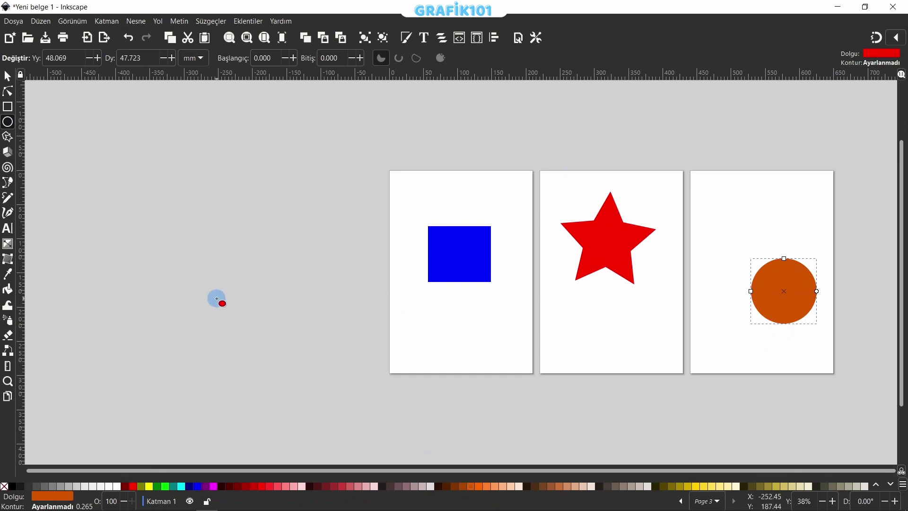
pyautogui.click(8, 398)
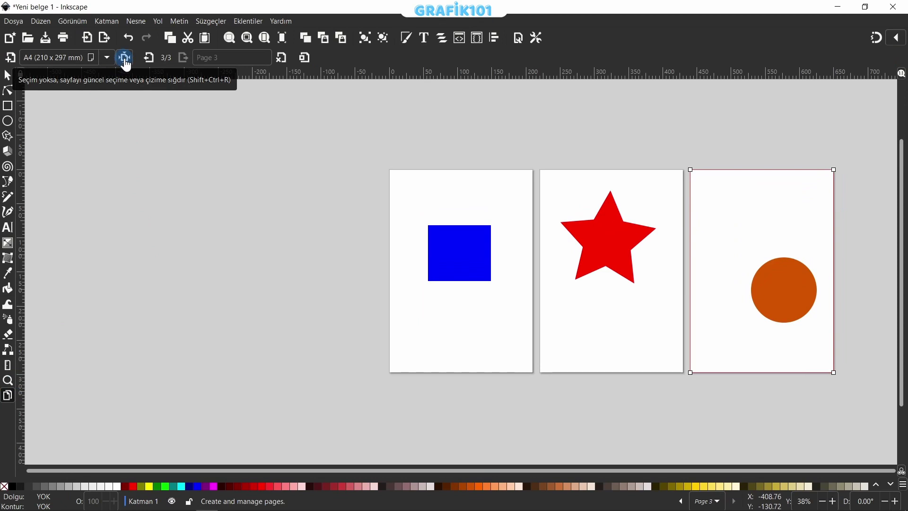
# Resize page 3 to its content, set it back to A4, then move it and undo
pyautogui.click(125, 58)
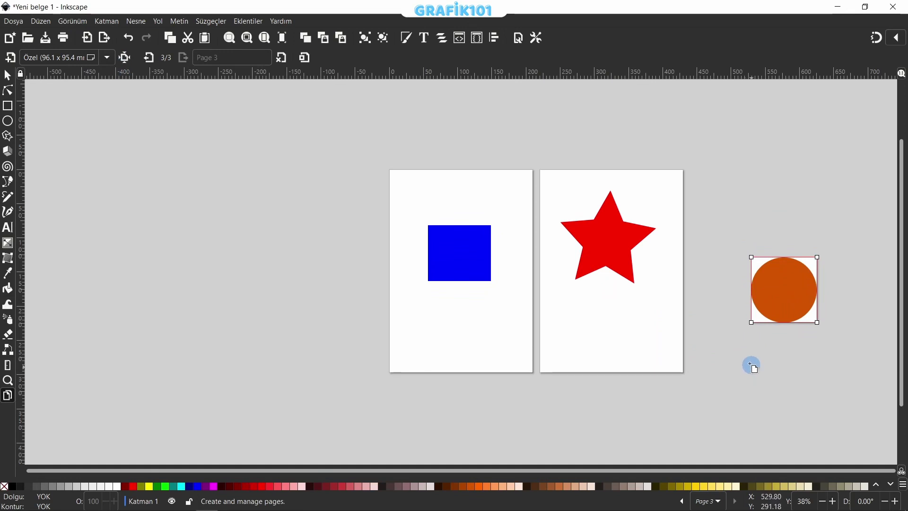
pyautogui.click(741, 358)
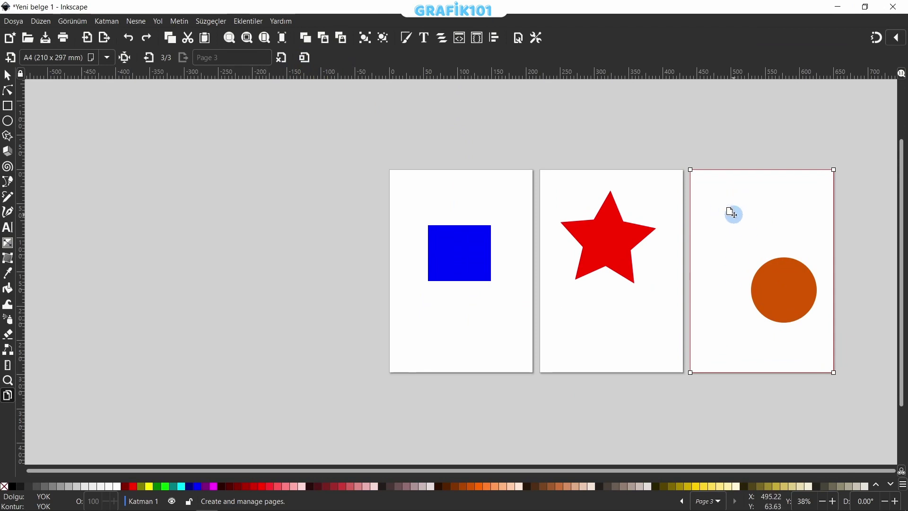
pyautogui.moveTo(734, 211); pyautogui.dragTo(786, 284)
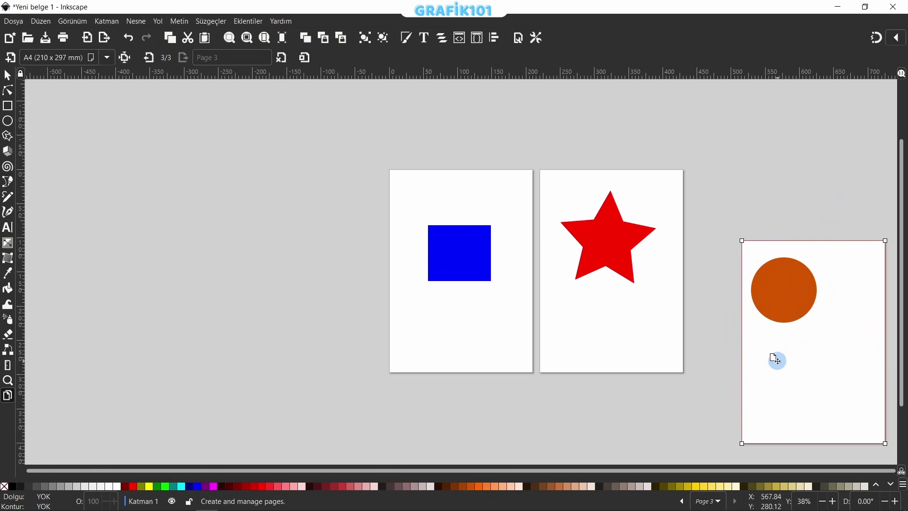
pyautogui.hotkey('ctrl', 'z')
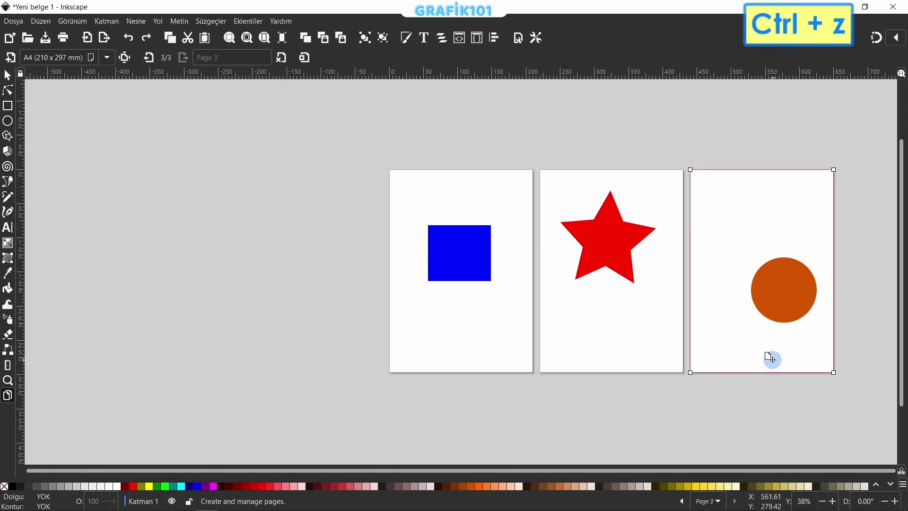
# Enable Move overlapping objects, drag page 3 with its orange circle, then undo
pyautogui.click(304, 57)
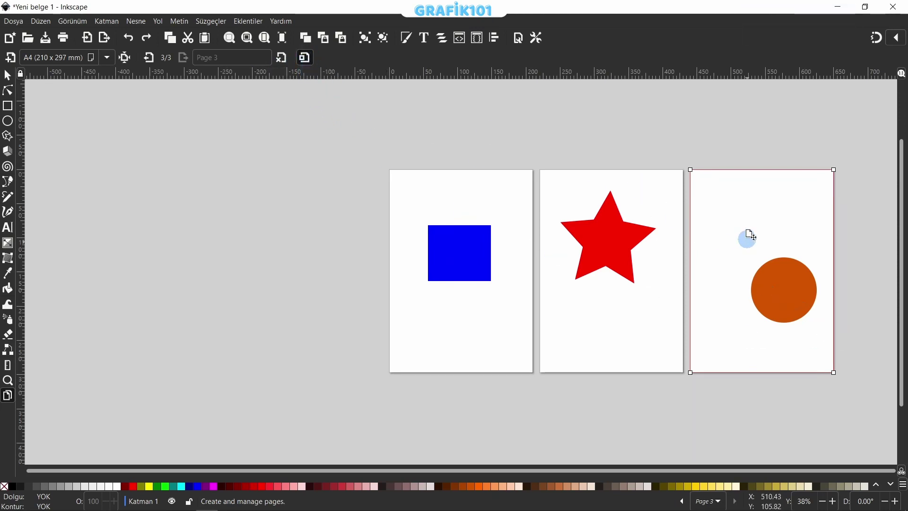
pyautogui.moveTo(745, 204); pyautogui.dragTo(788, 281)
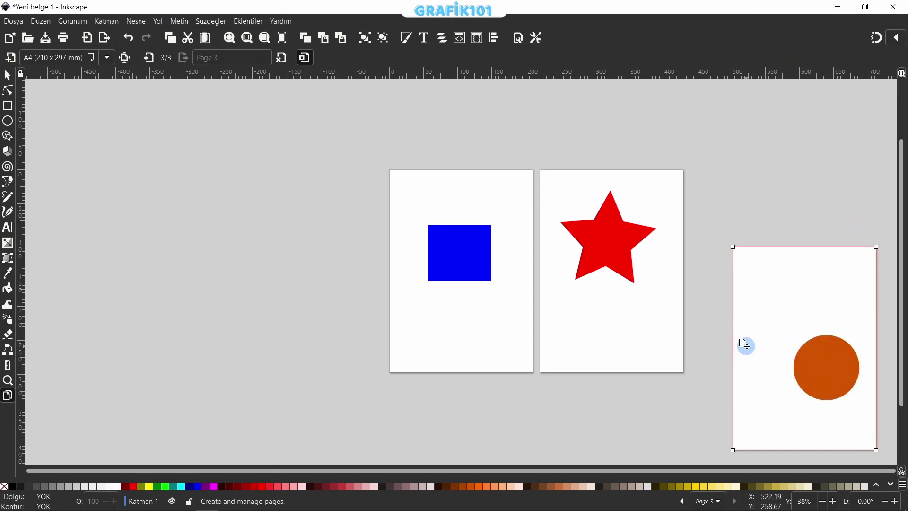
pyautogui.hotkey('ctrl', 'z')
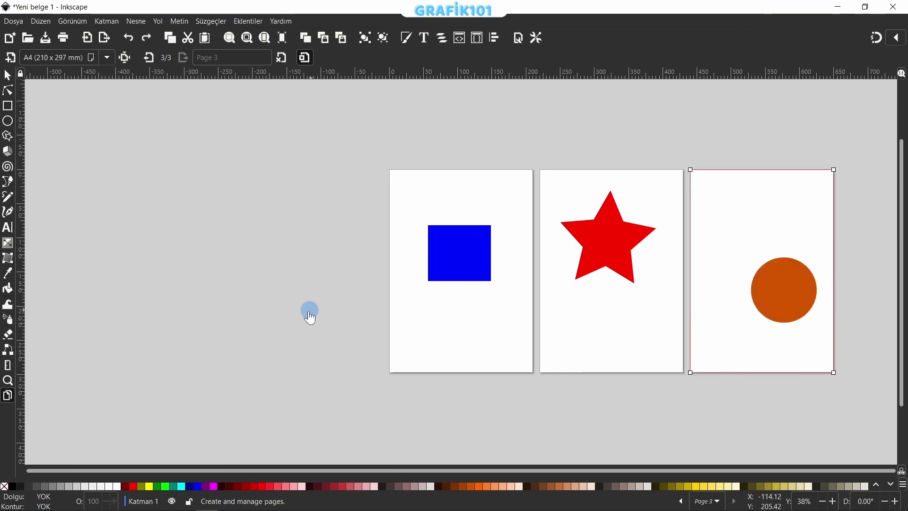
# Save the document as a Portable Document Format file named 'Pdf dosya'
pyautogui.click(13, 22)
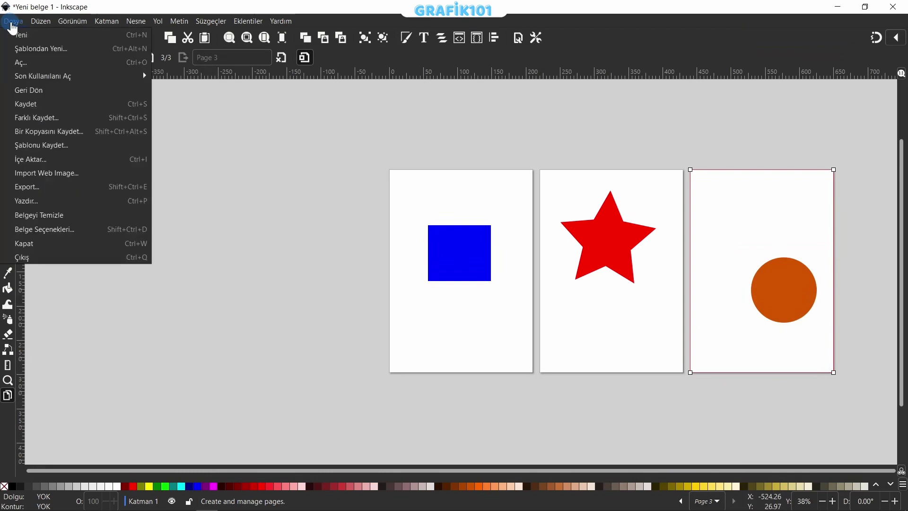
pyautogui.click(29, 121)
pyautogui.write('Pdf dosya')
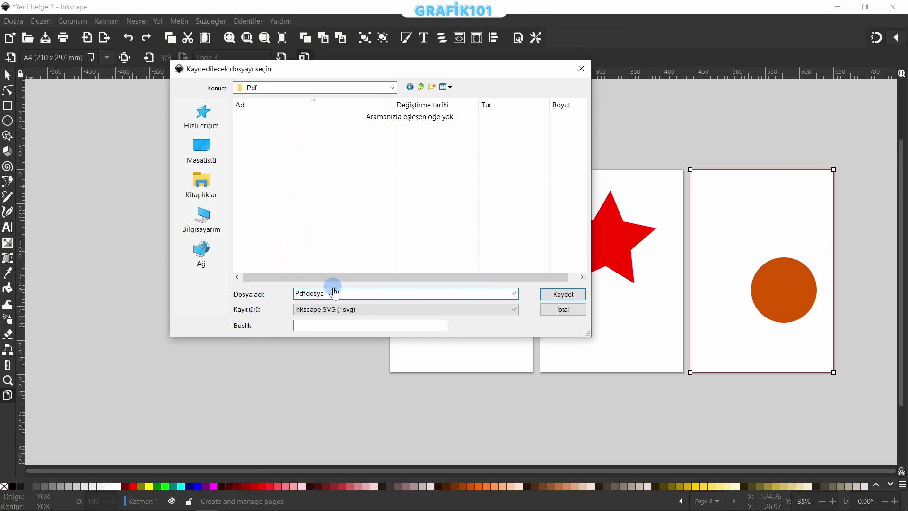
pyautogui.click(299, 311)
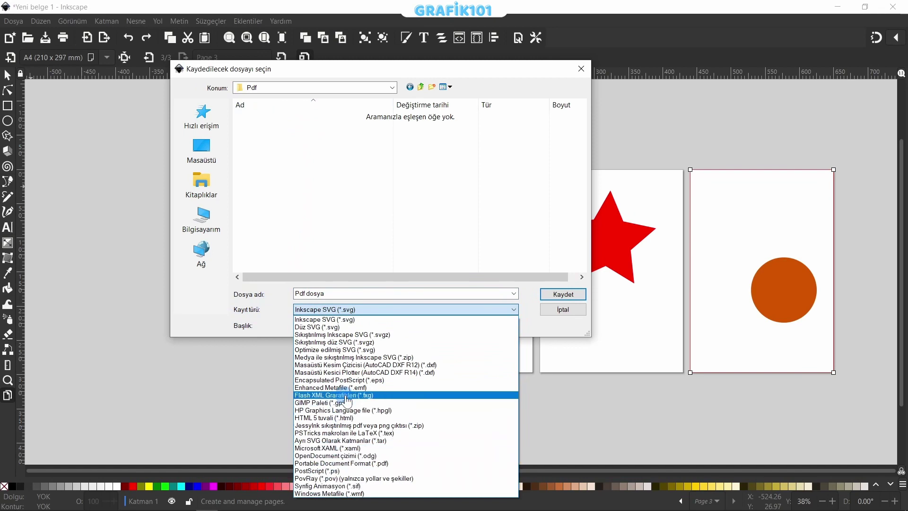
pyautogui.click(356, 464)
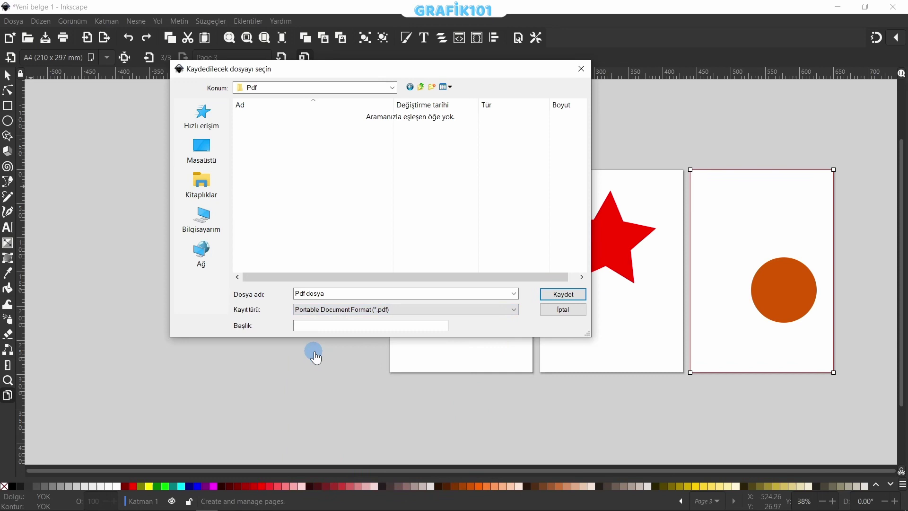
pyautogui.click(581, 299)
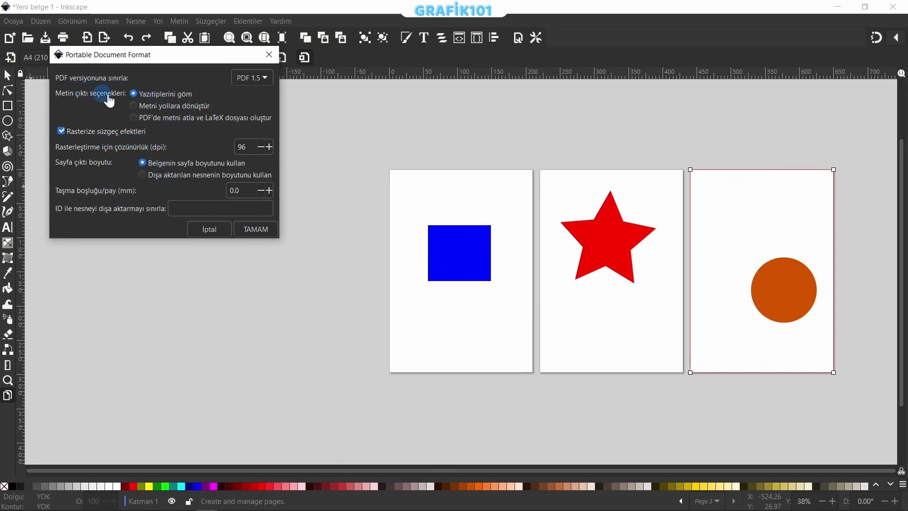
# Keep PDF version 1.5 and confirm the PDF export settings
pyautogui.click(265, 79)
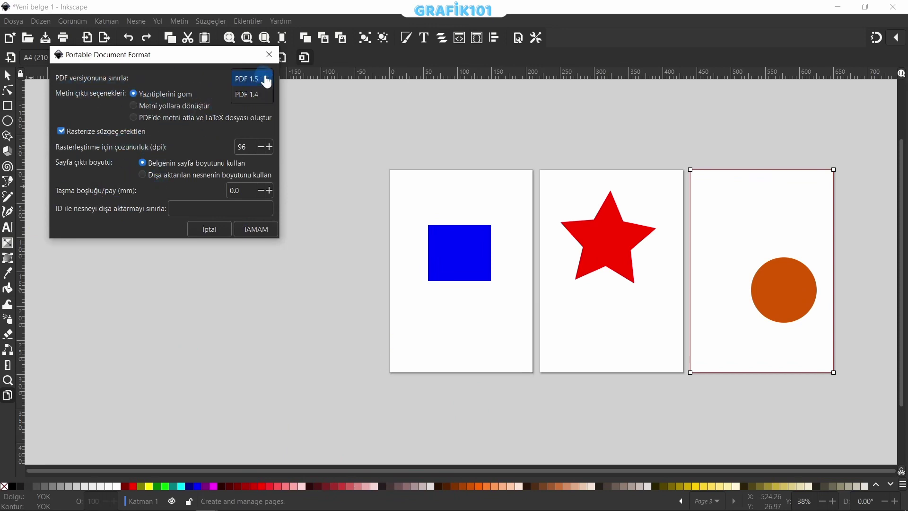
pyautogui.click(264, 79)
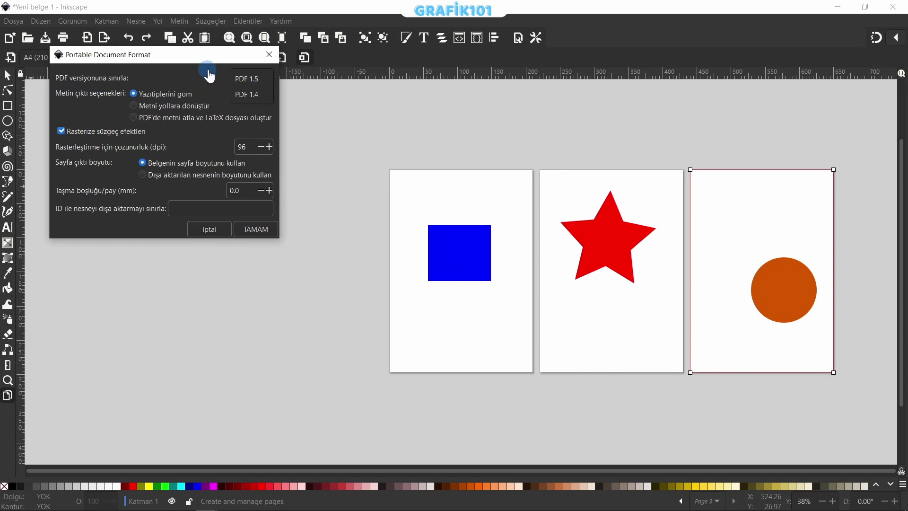
pyautogui.click(253, 232)
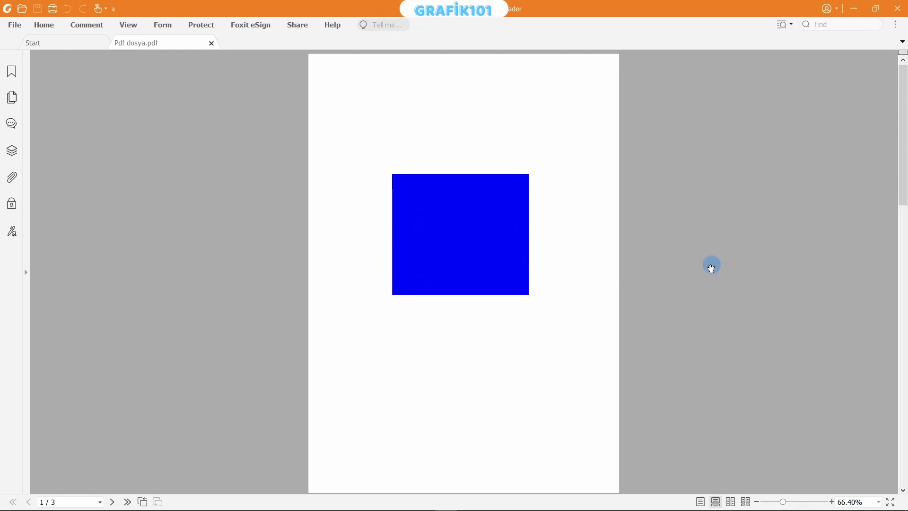
pyautogui.scroll(-5, 704, 263)
pyautogui.scroll(-3, 695, 258)
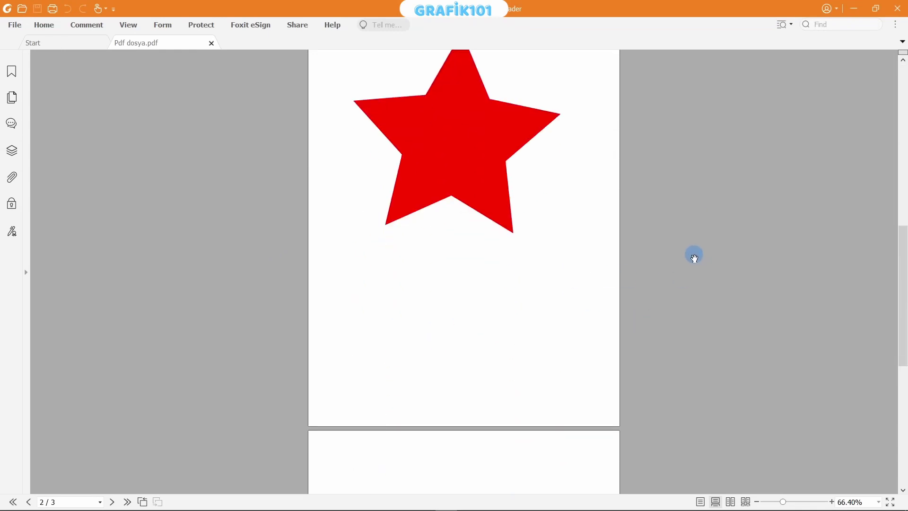
pyautogui.scroll(-2, 694, 255)
pyautogui.scroll(-3, 693, 255)
pyautogui.scroll(-2, 683, 263)
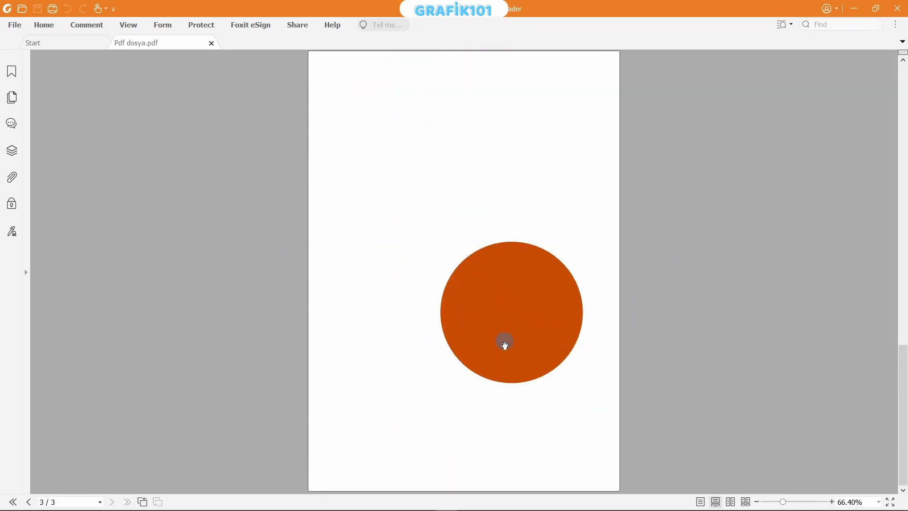